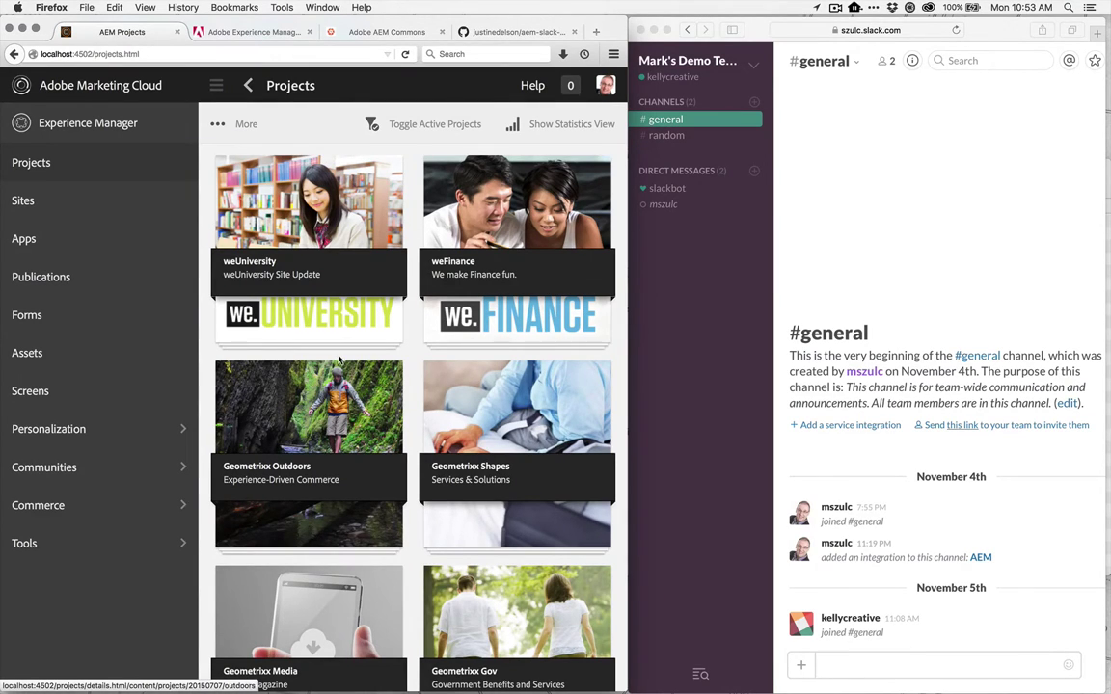
# Step: Open the Geometrixx Outdoors project and hide the side navigation
pyautogui.scroll(-3, 337, 405)
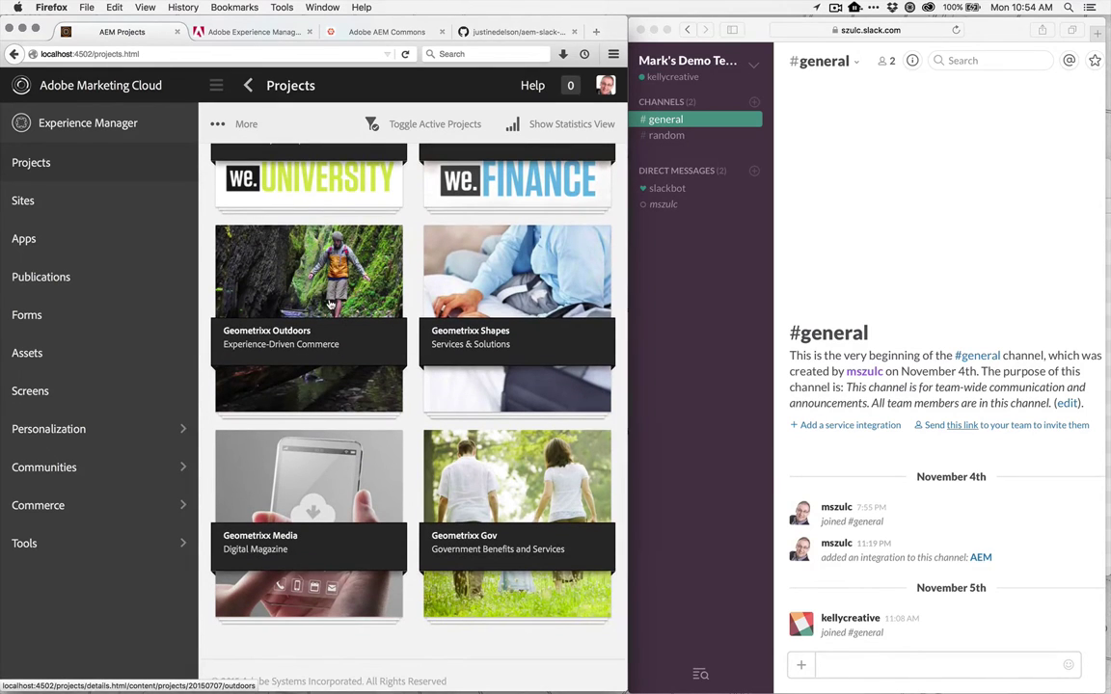
pyautogui.click(329, 303)
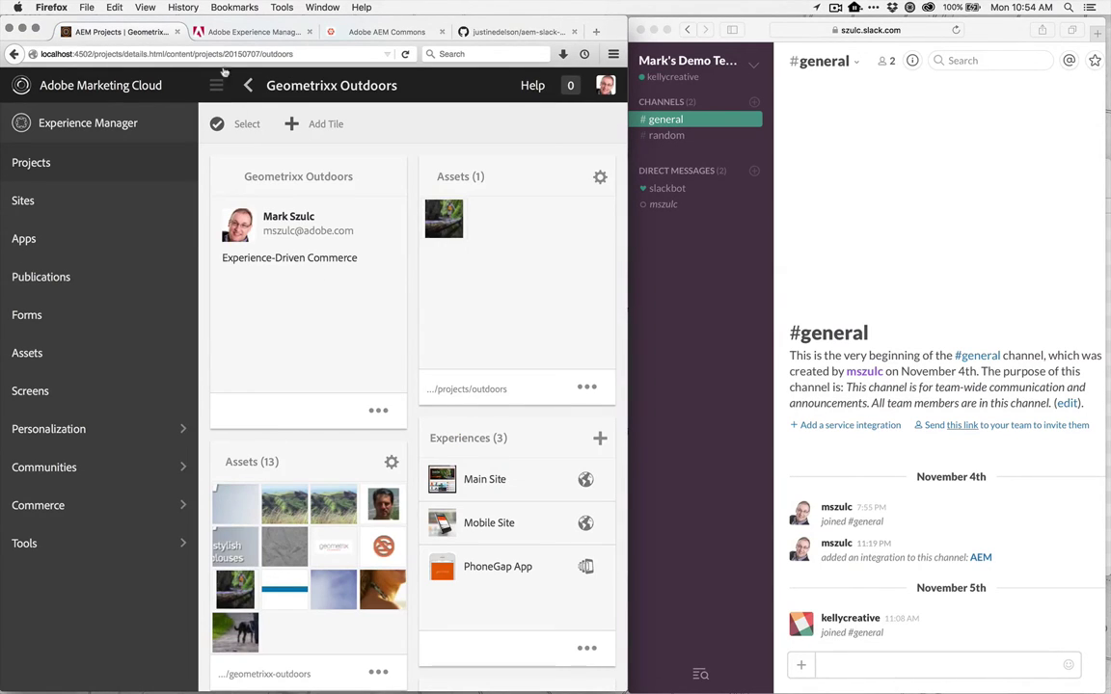
pyautogui.click(215, 85)
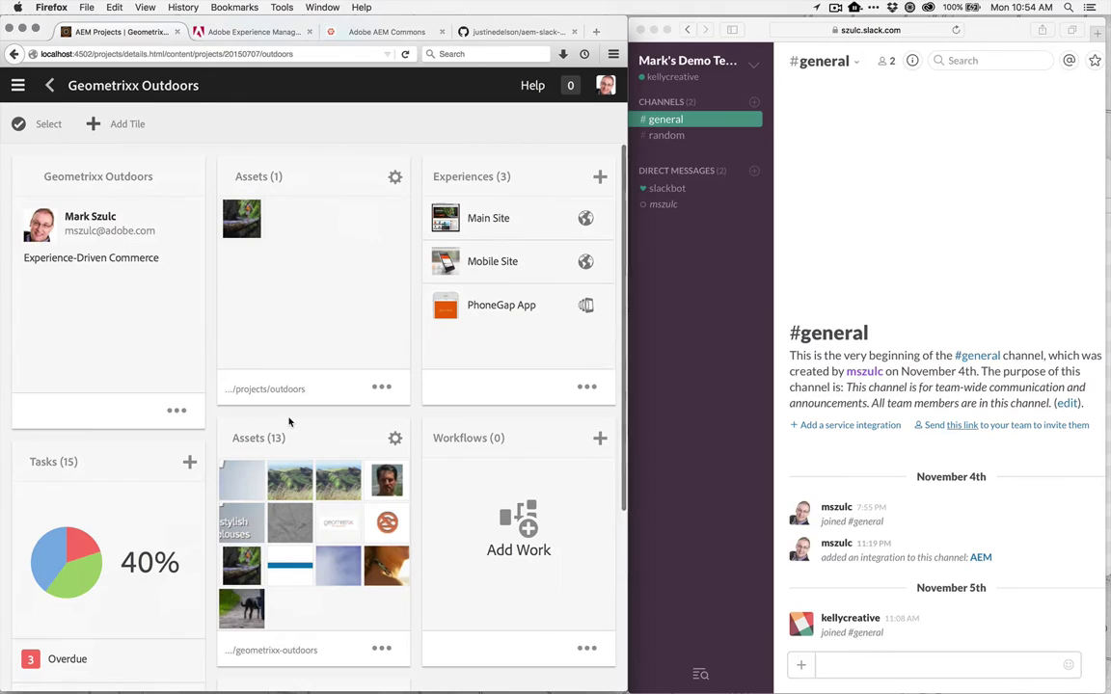
# Step: Start a new project task titled "Write some copy for a campaign" and copy the title text
pyautogui.click(188, 465)
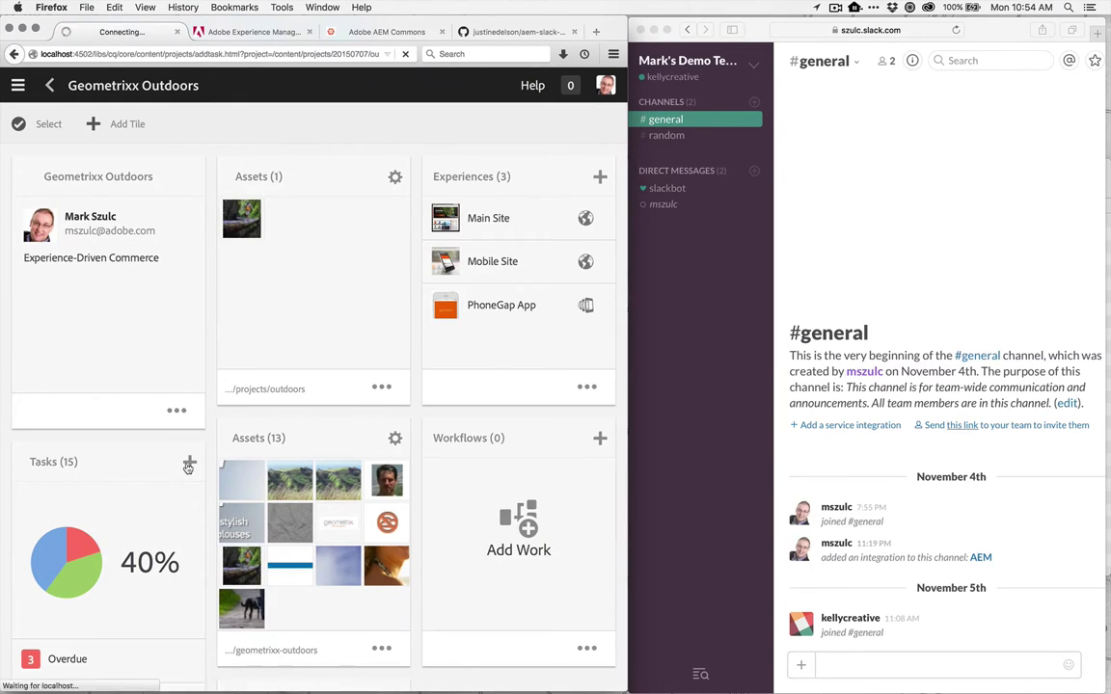
pyautogui.click(318, 211)
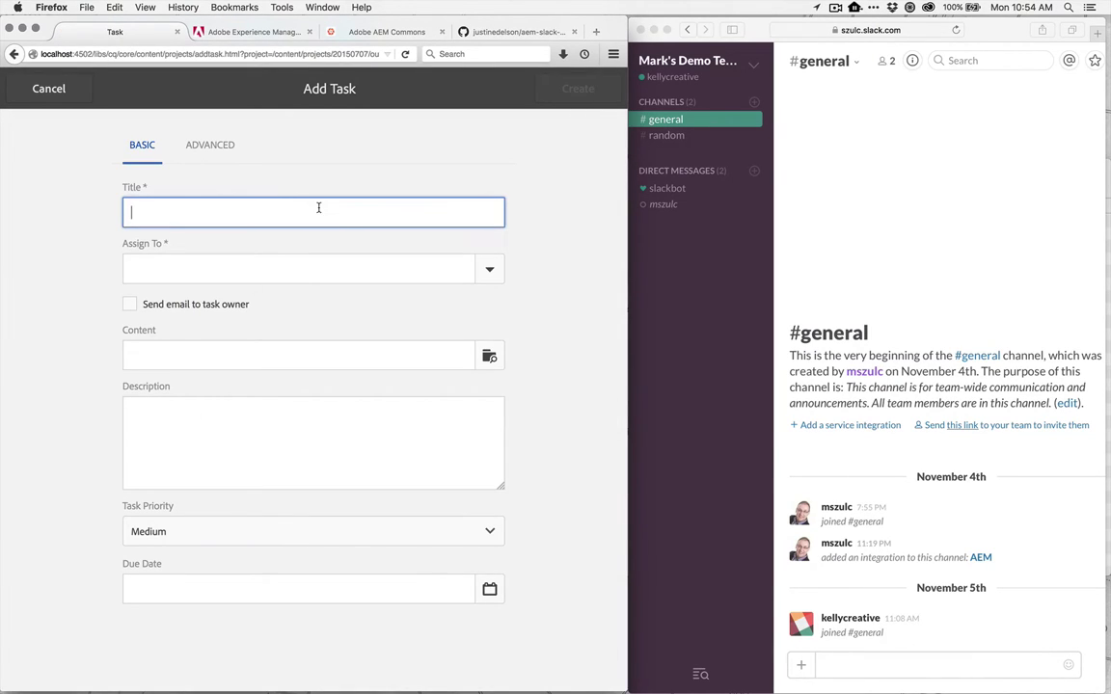
pyautogui.write('Write ')
pyautogui.write('som')
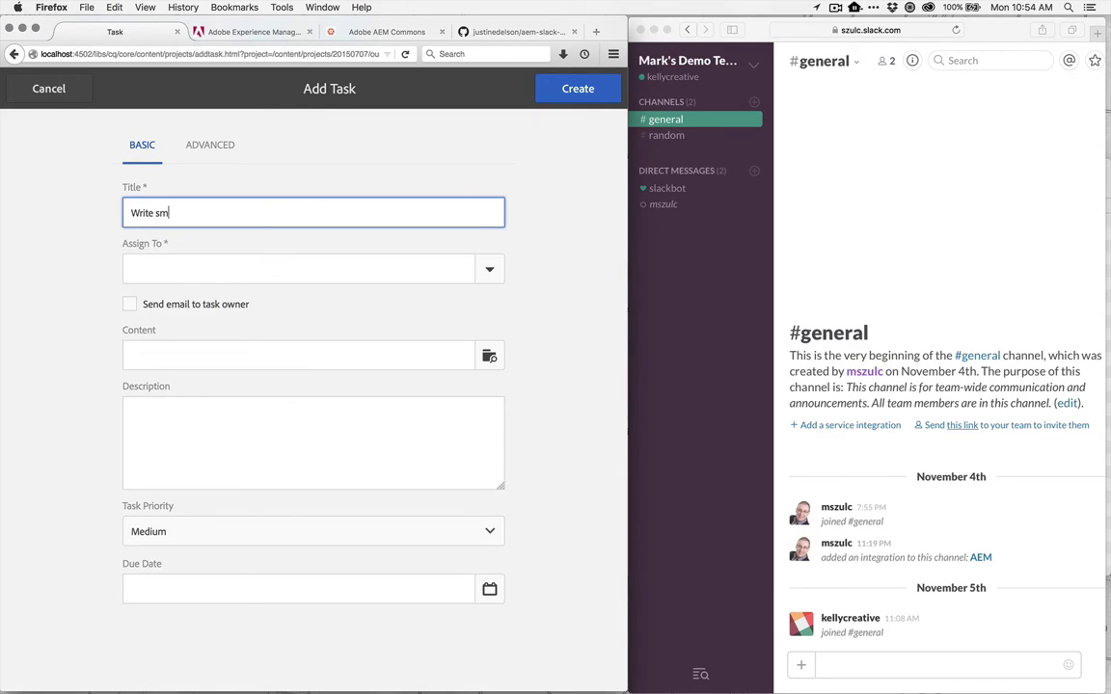
pyautogui.press('BackSpace')
pyautogui.write('ome ')
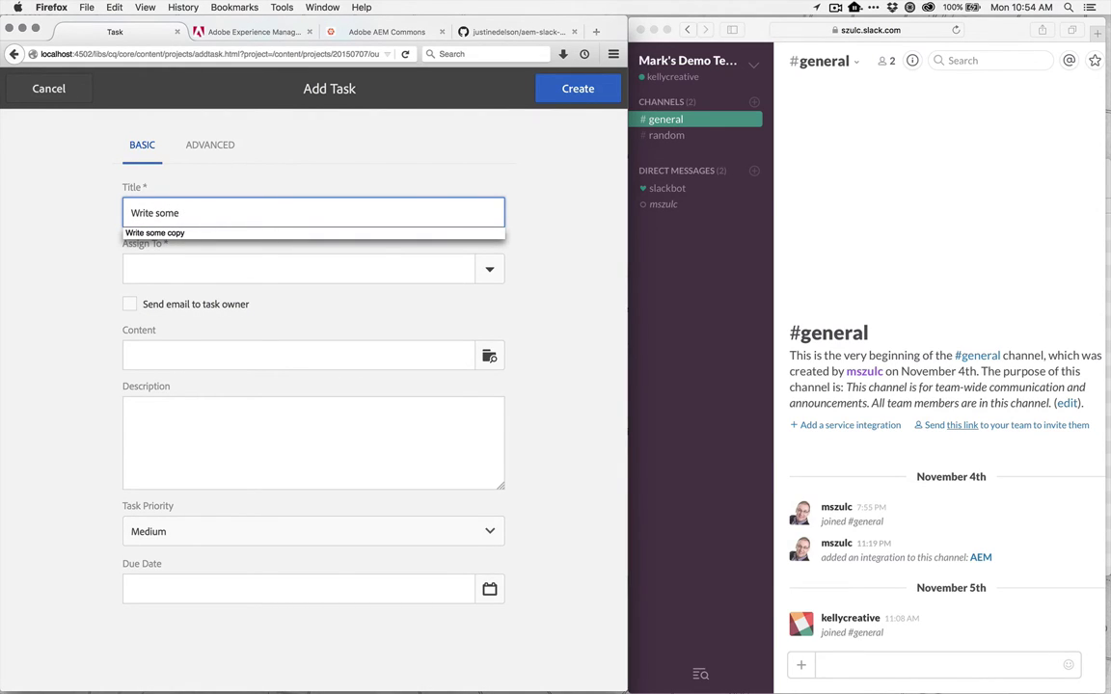
pyautogui.write('copy for a campaig')
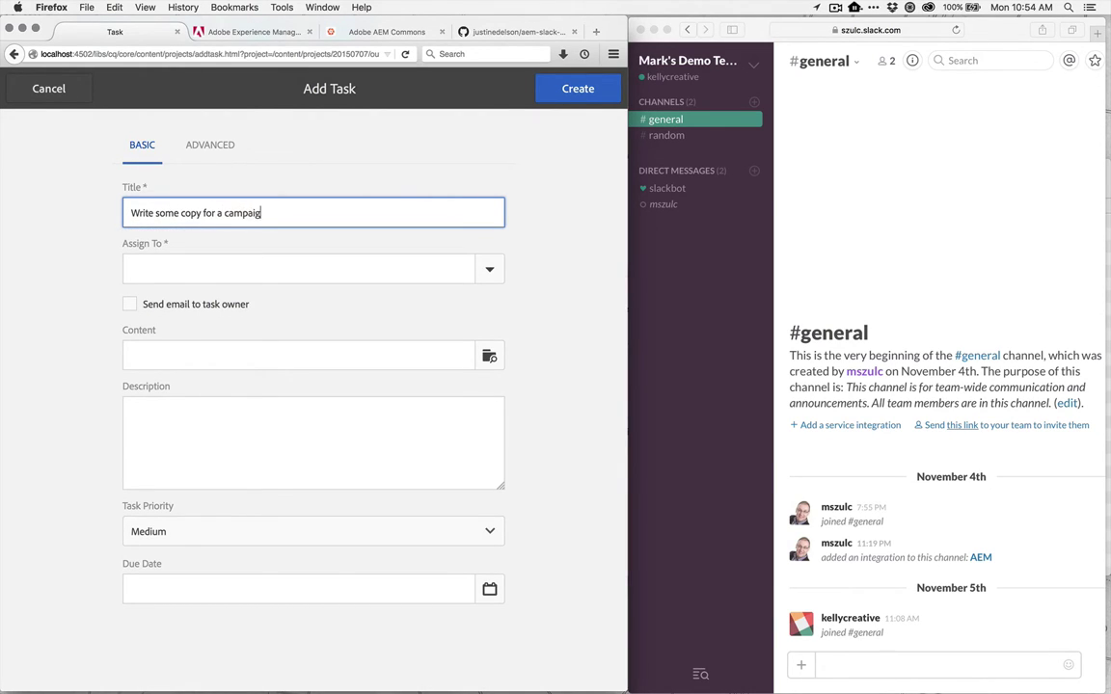
pyautogui.write('n')
pyautogui.press('super+a')
pyautogui.press('super+c')
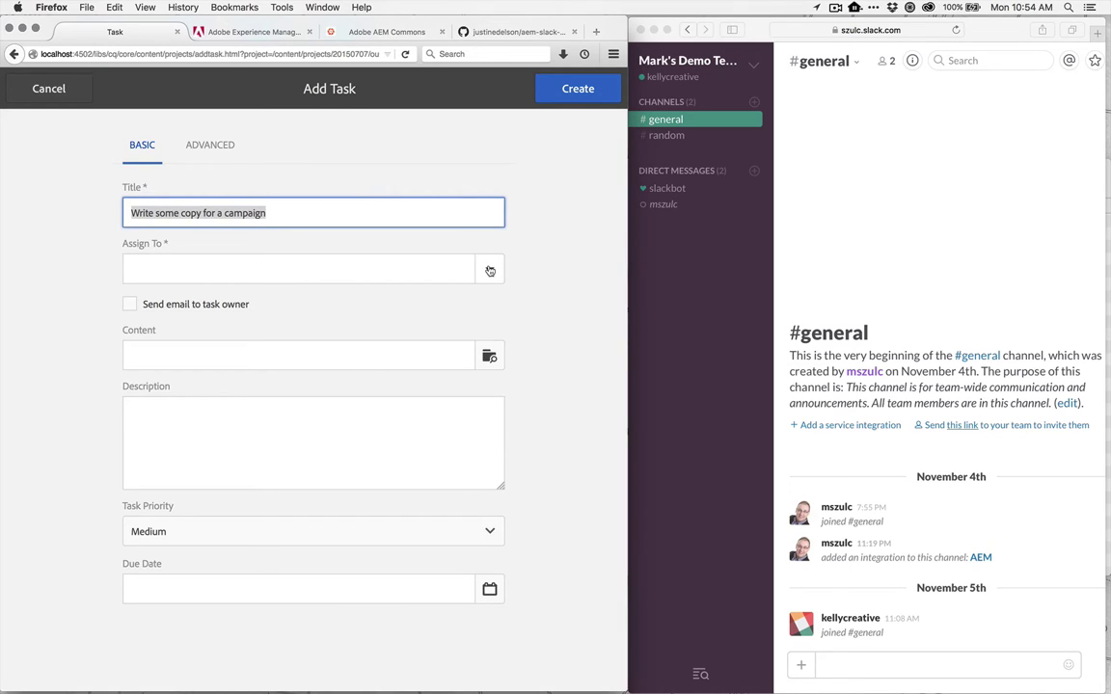
# Step: Assign the task to the creative user by searching for their first name
pyautogui.click(461, 269)
pyautogui.write('kelly')
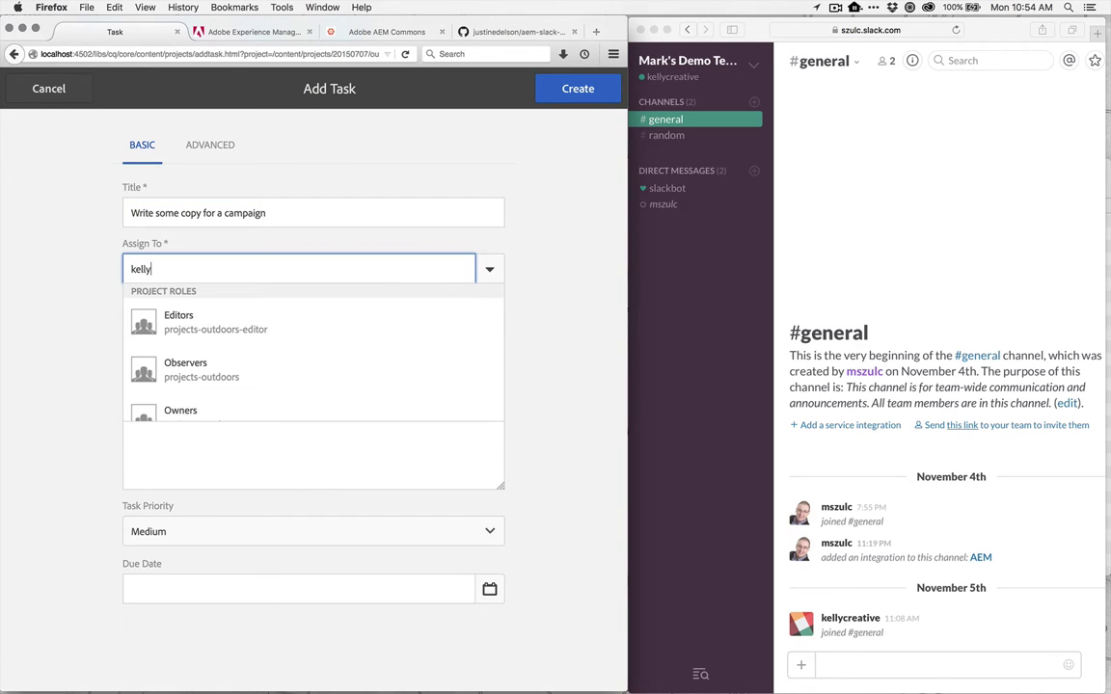
pyautogui.click(261, 324)
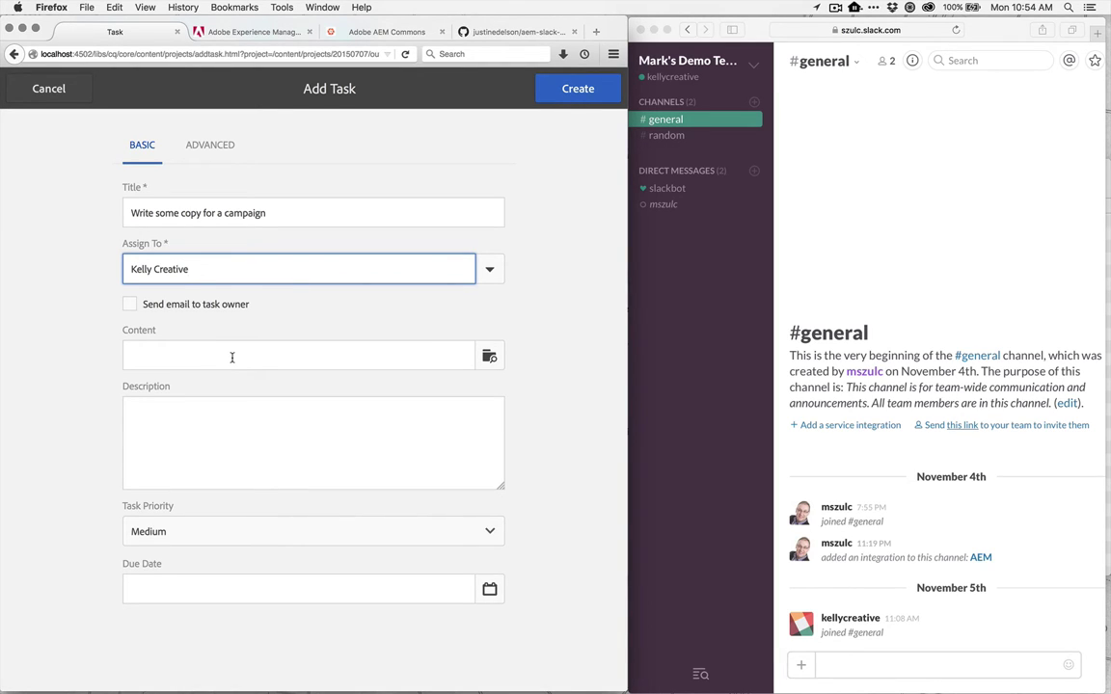
# Step: Paste the copied title into the task's description, create the task and return to the project
pyautogui.click(231, 448)
pyautogui.press('super+v')
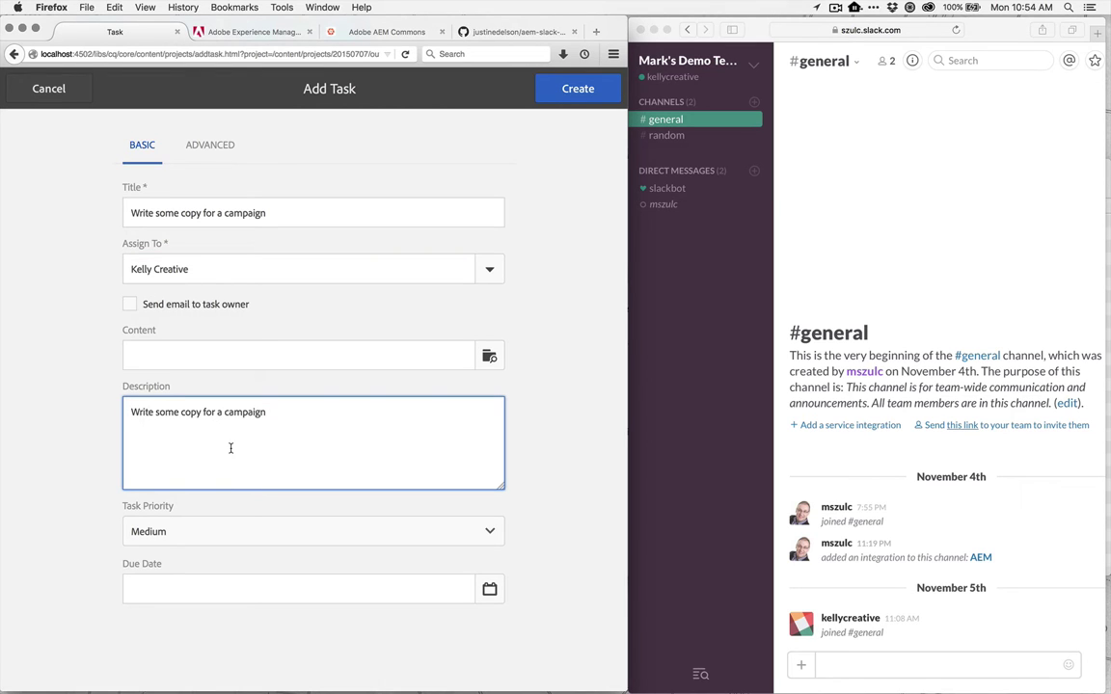
pyautogui.click(566, 168)
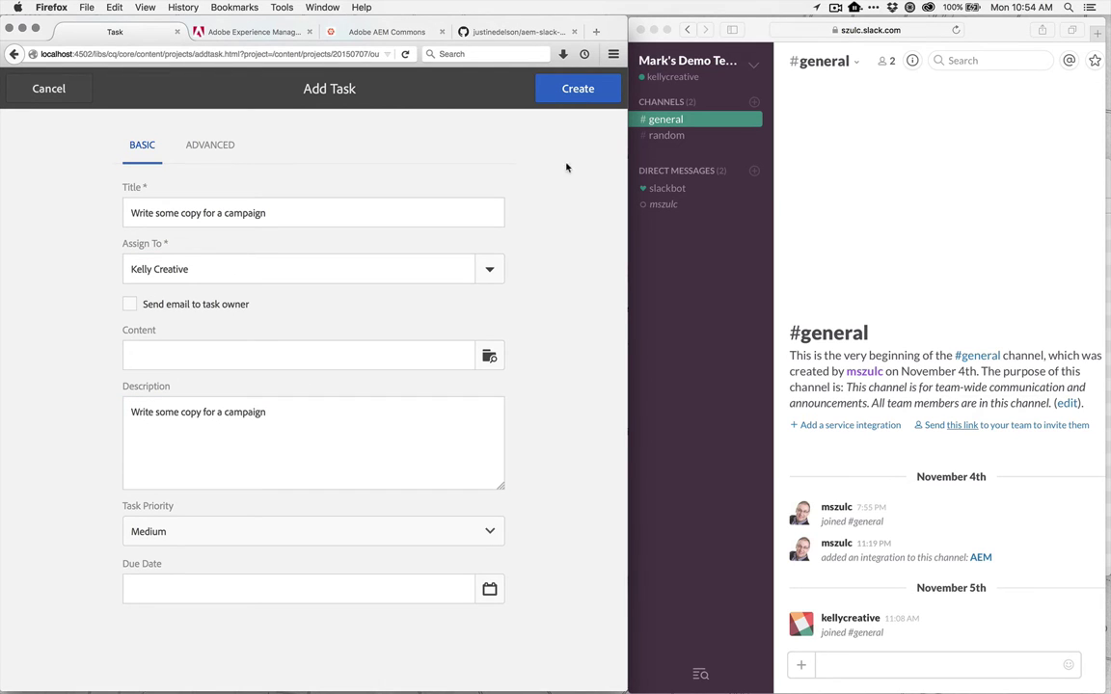
pyautogui.click(577, 97)
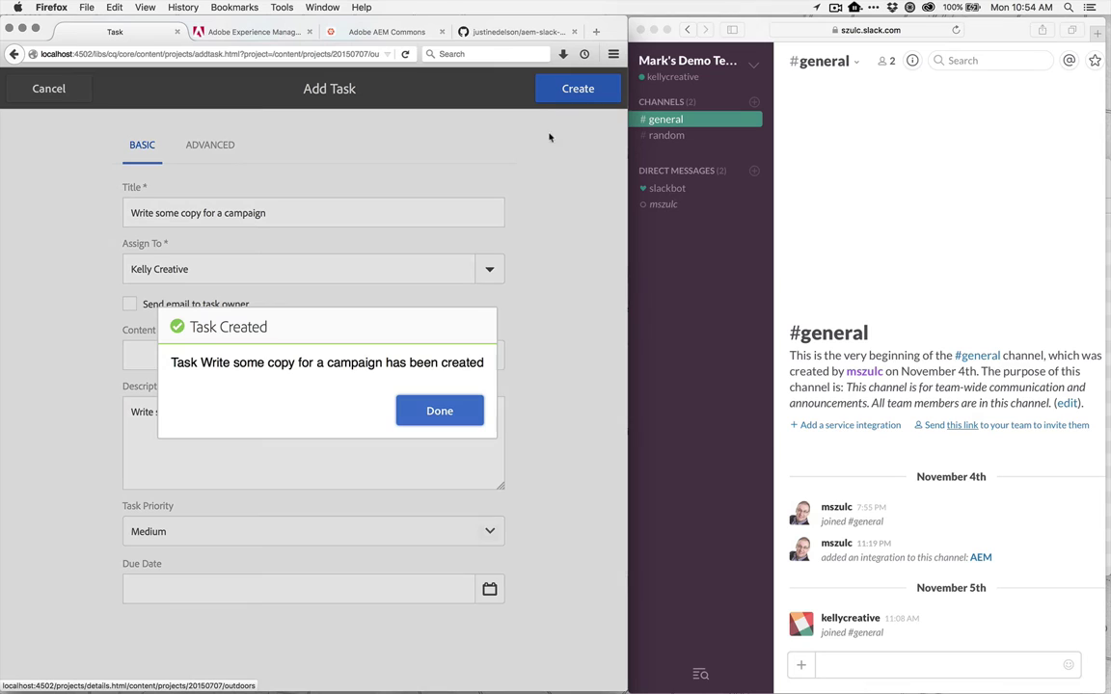
pyautogui.click(439, 412)
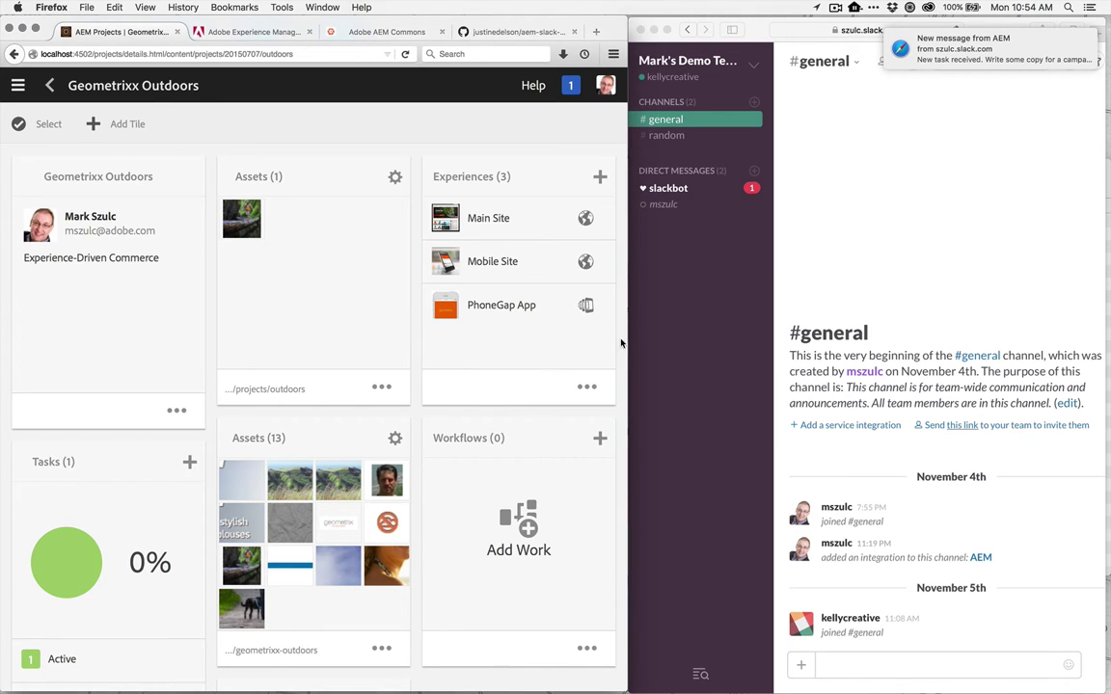
# Step: Switch to Slack and check AEM's new-task message in the slackbot conversation, including the page behind its task list link
pyautogui.click(682, 189)
pyautogui.click(681, 189)
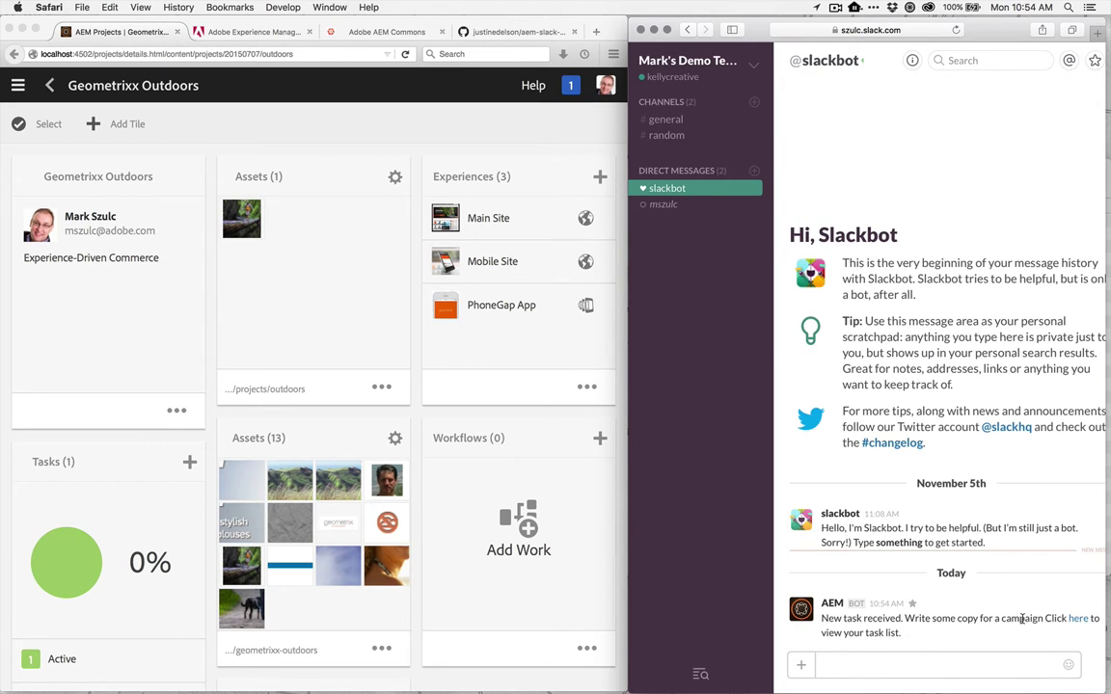
pyautogui.click(1082, 622)
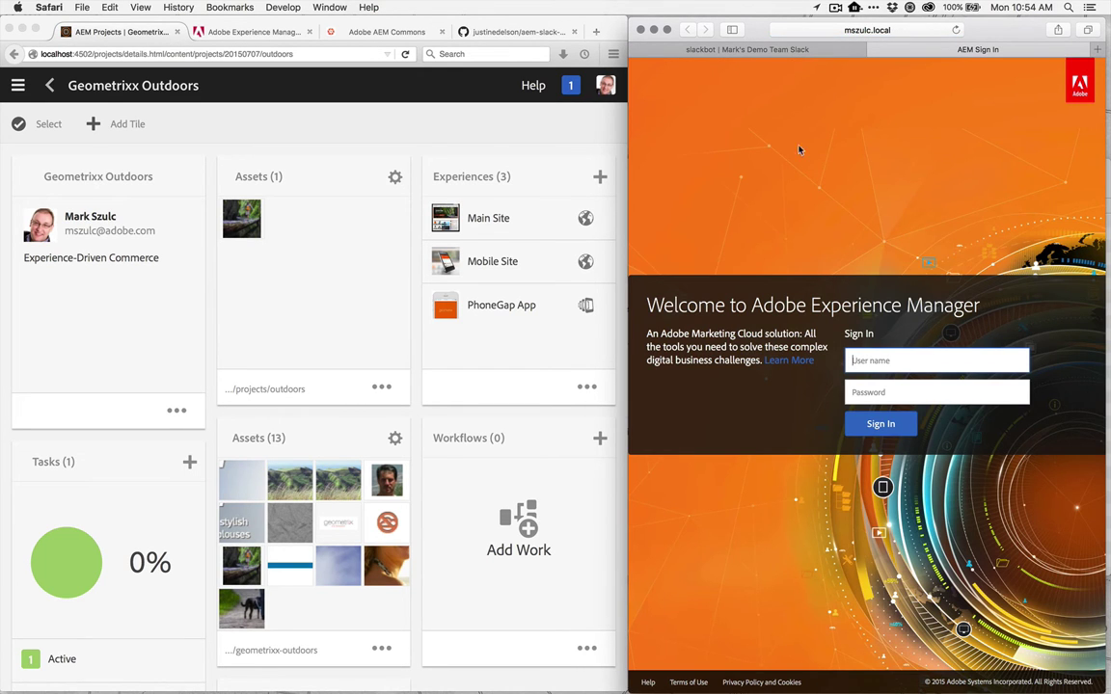
pyautogui.click(709, 50)
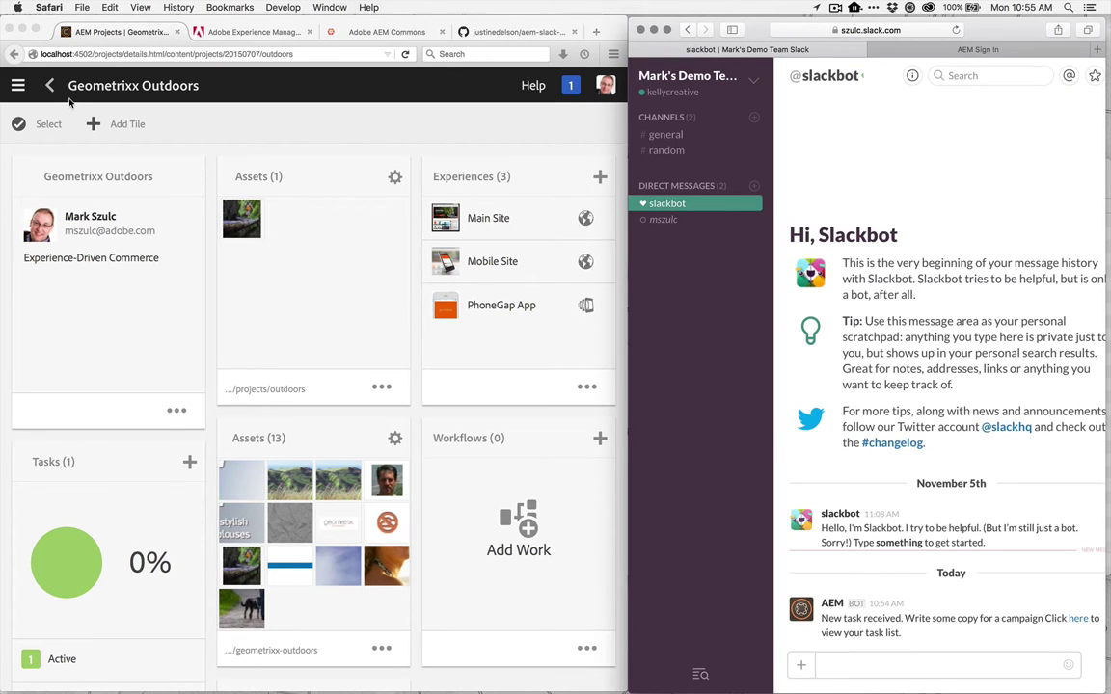
# Step: Switch back to Experience Manager, open the project's geometrixx-outdoors asset folder and leave its selection mode
pyautogui.click(328, 675)
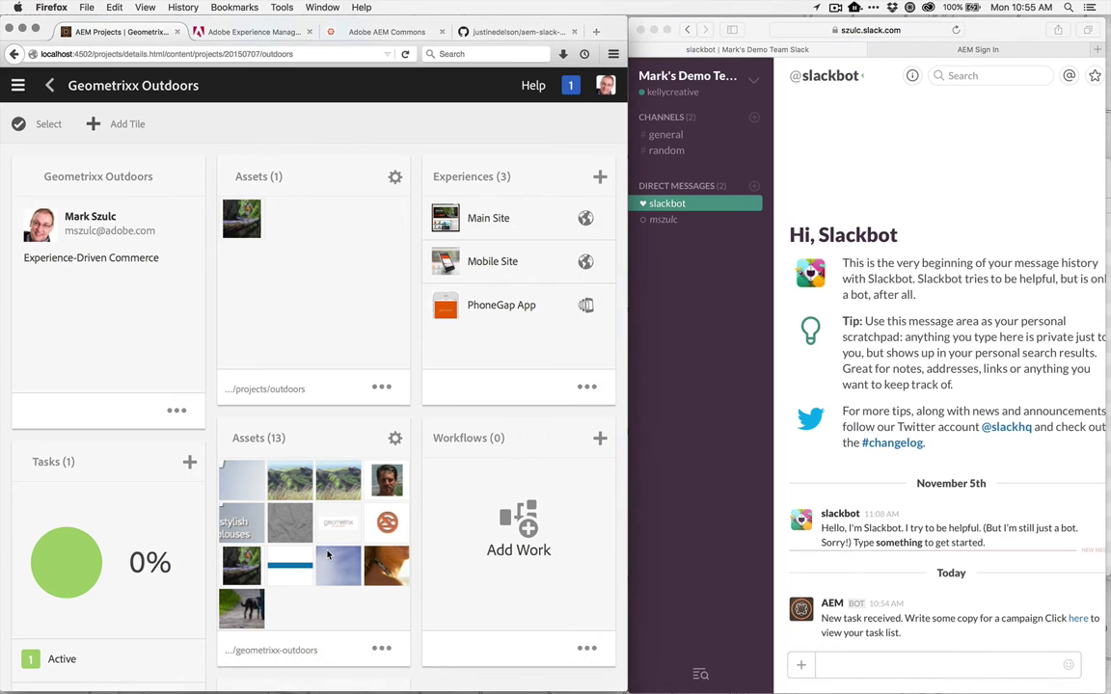
pyautogui.click(338, 585)
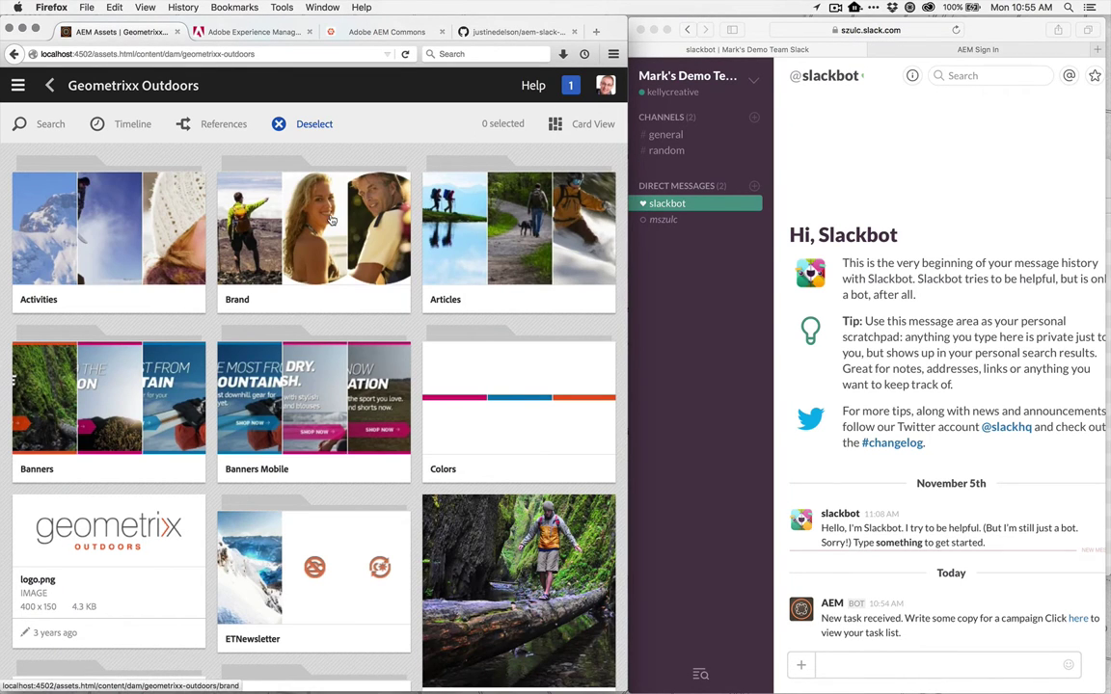
pyautogui.click(331, 220)
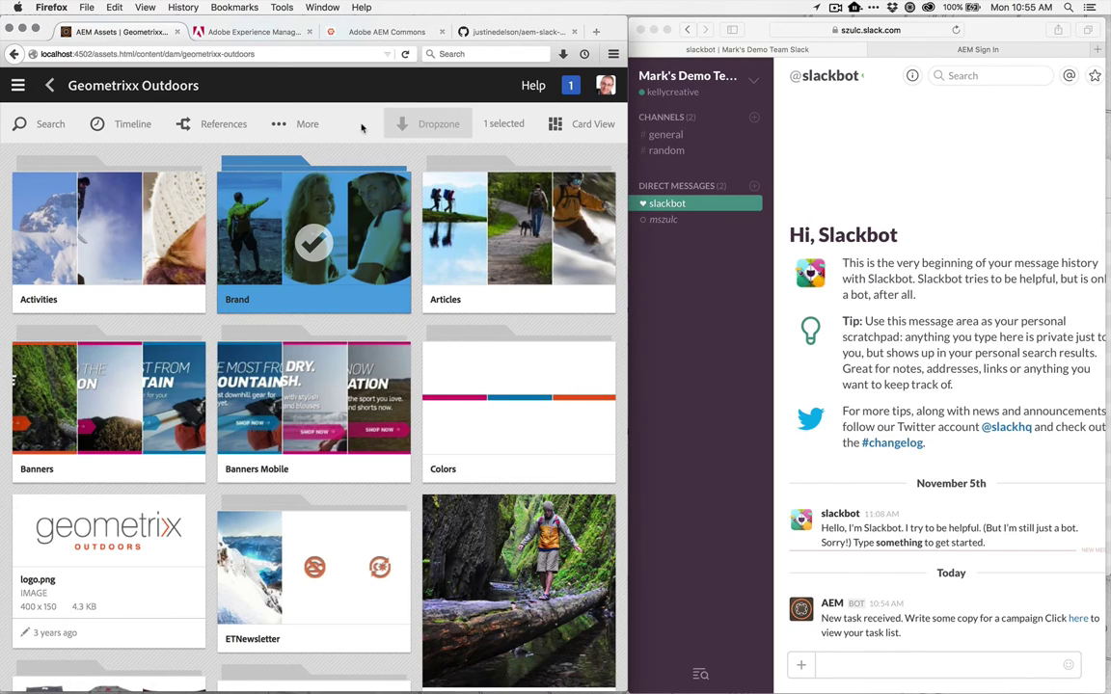
pyautogui.click(274, 125)
pyautogui.click(273, 152)
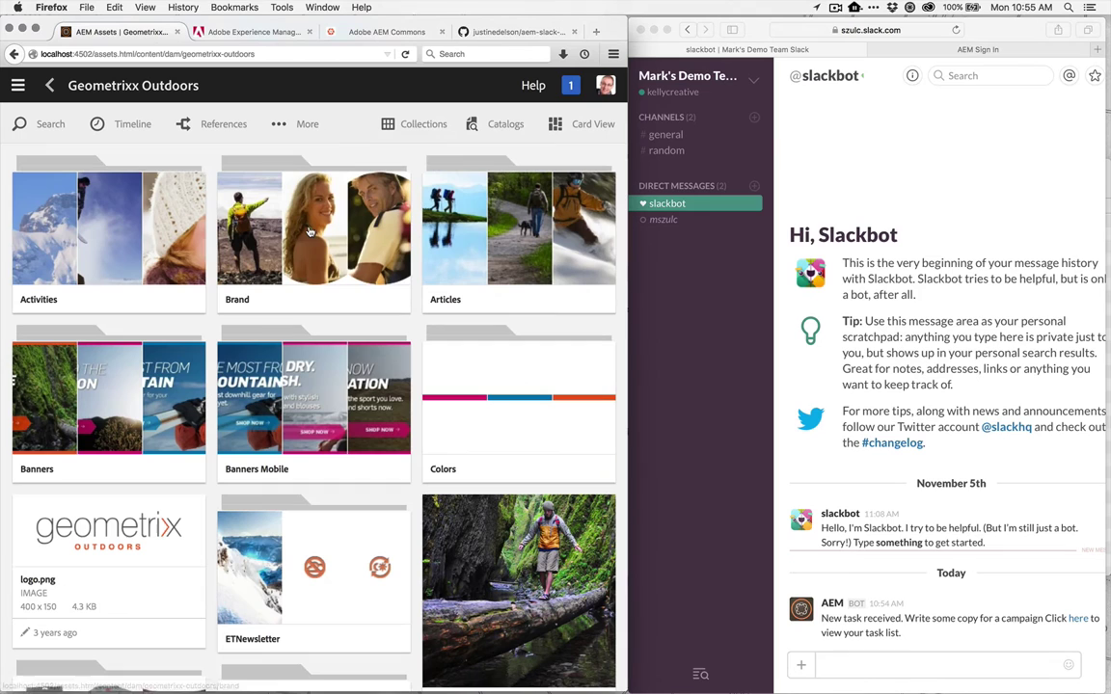
# Step: Open the brand_1_c02.jpg image from the Brand folder
pyautogui.moveTo(310, 232)
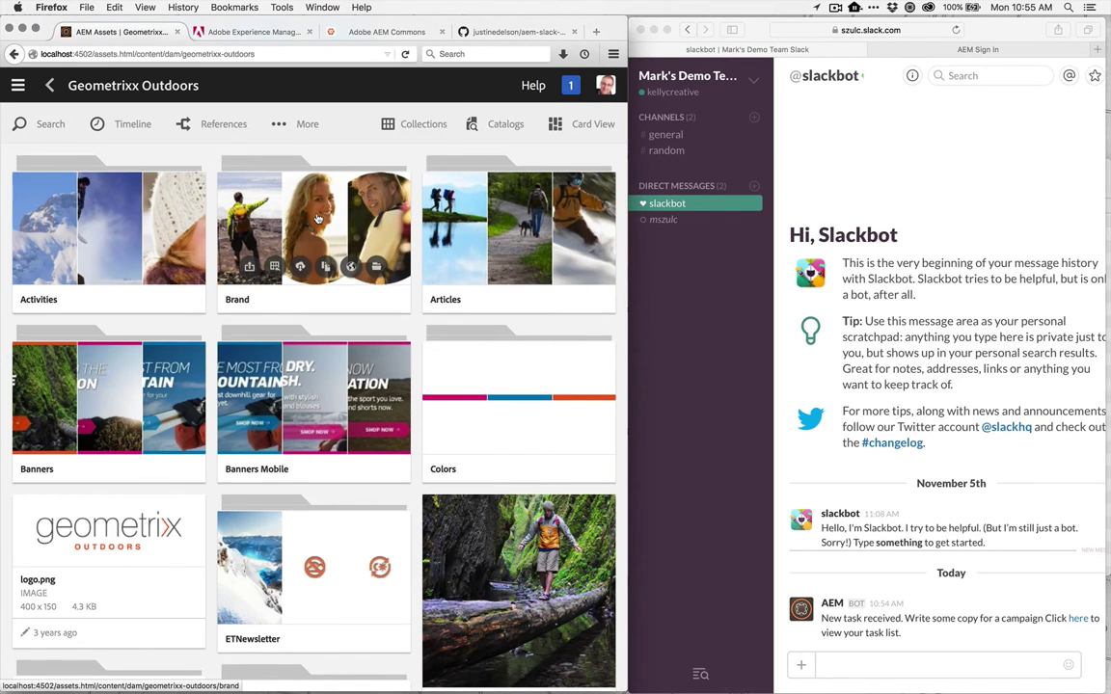
pyautogui.click(311, 228)
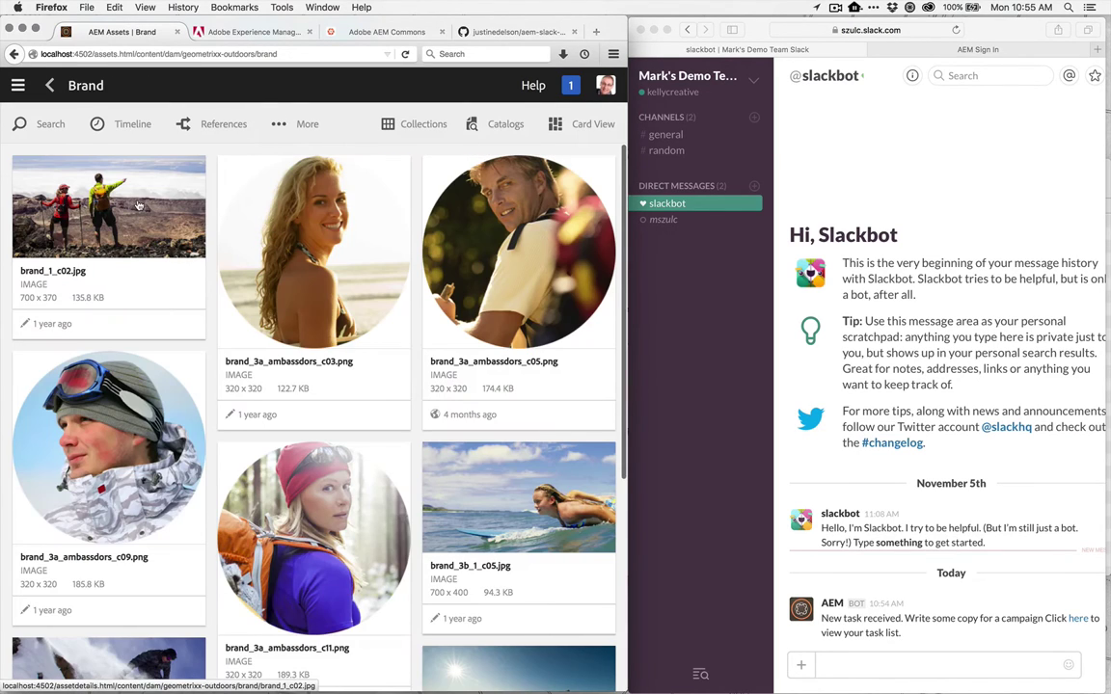
pyautogui.click(138, 204)
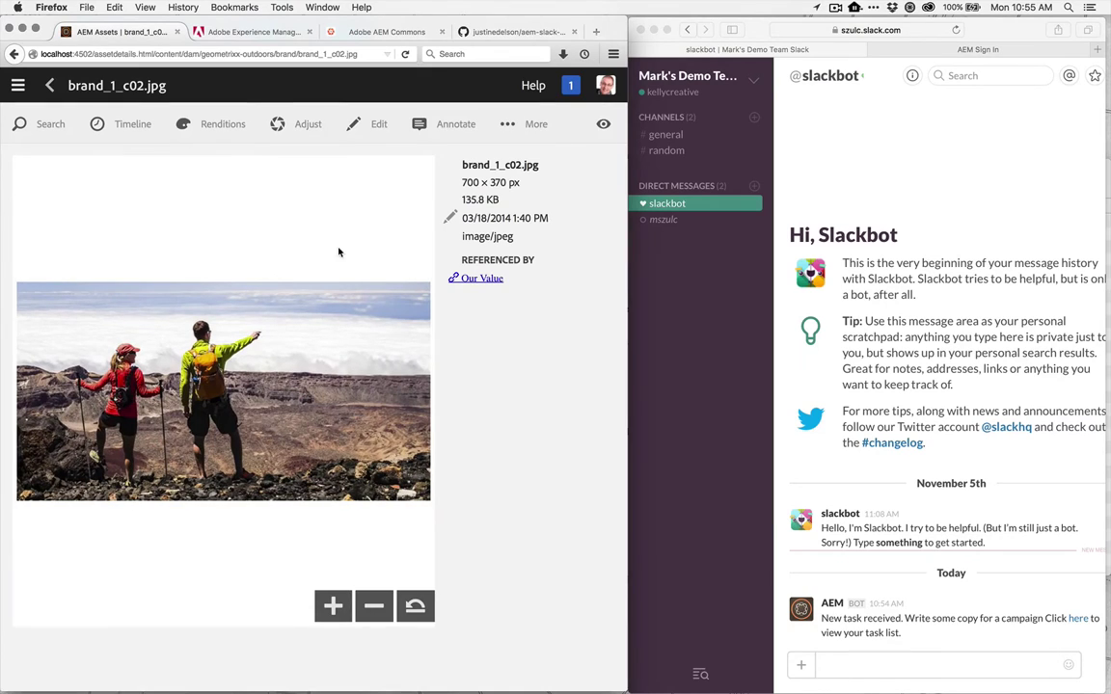
pyautogui.click(449, 124)
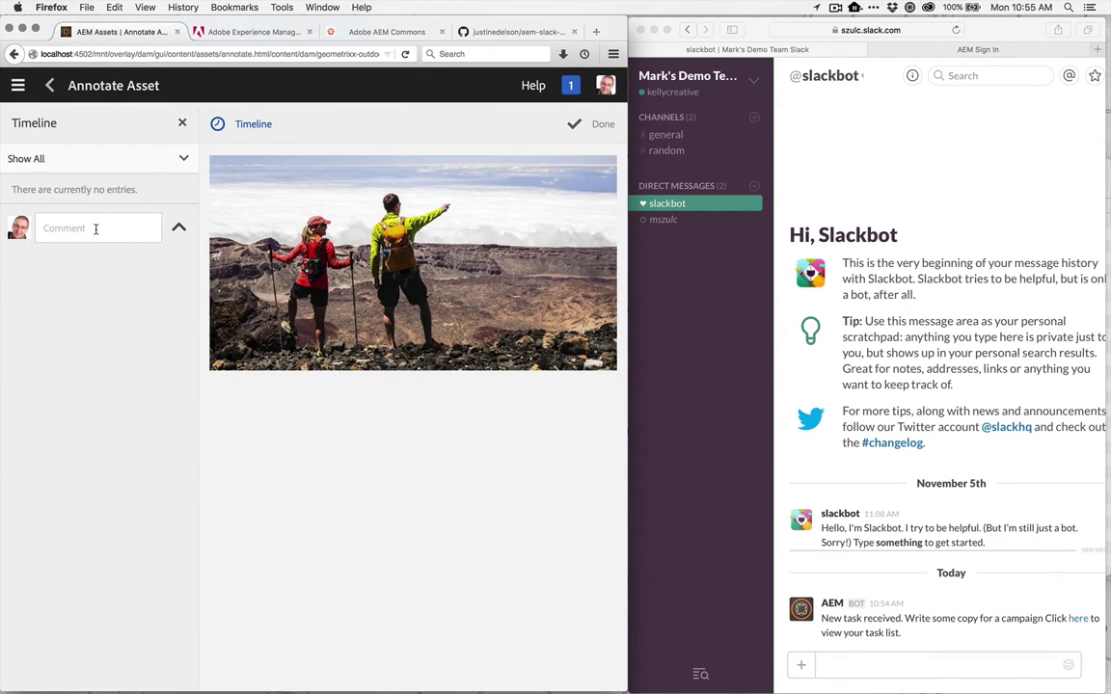
pyautogui.click(95, 230)
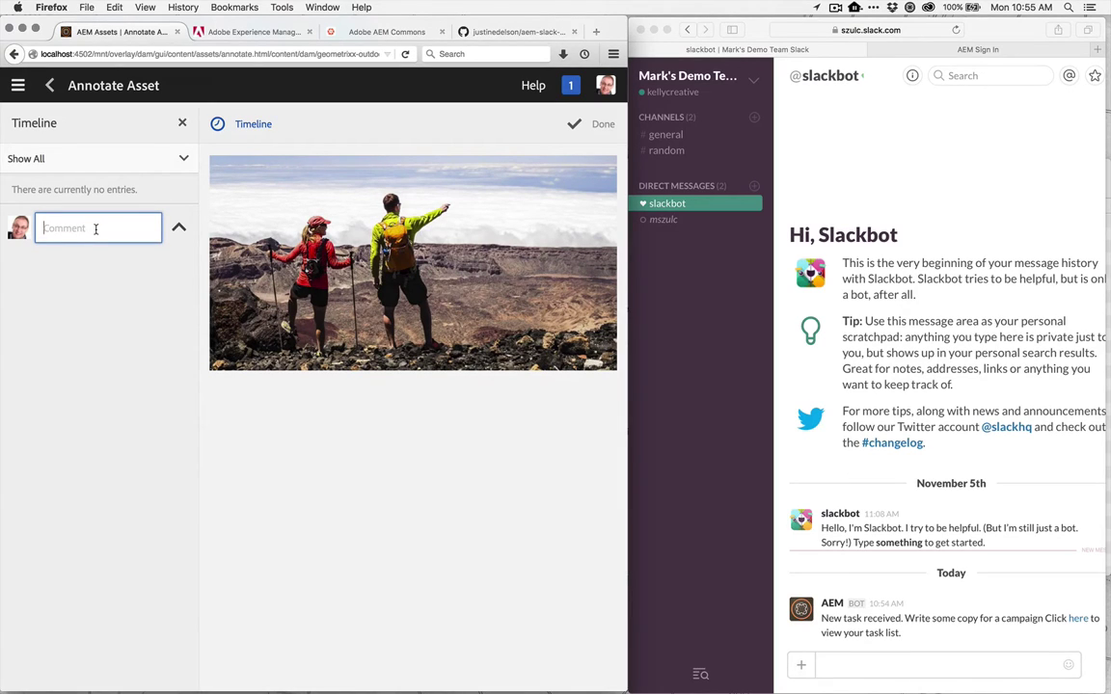
pyautogui.write('lets use this creative @kely')
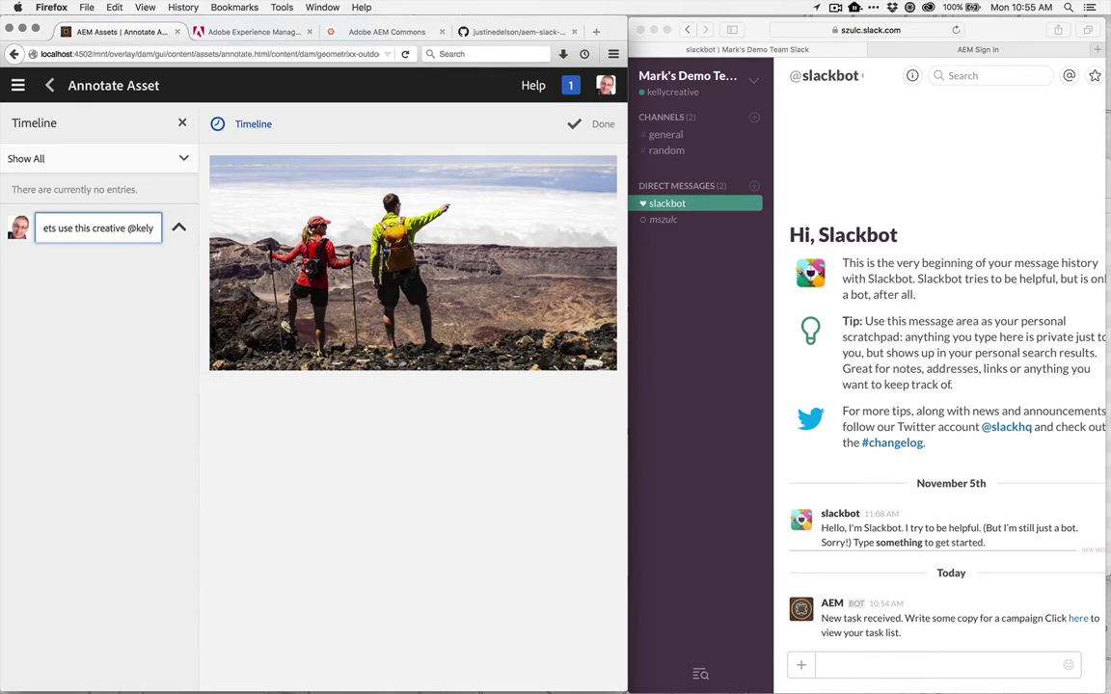
pyautogui.press('BackSpace')
pyautogui.write('ly')
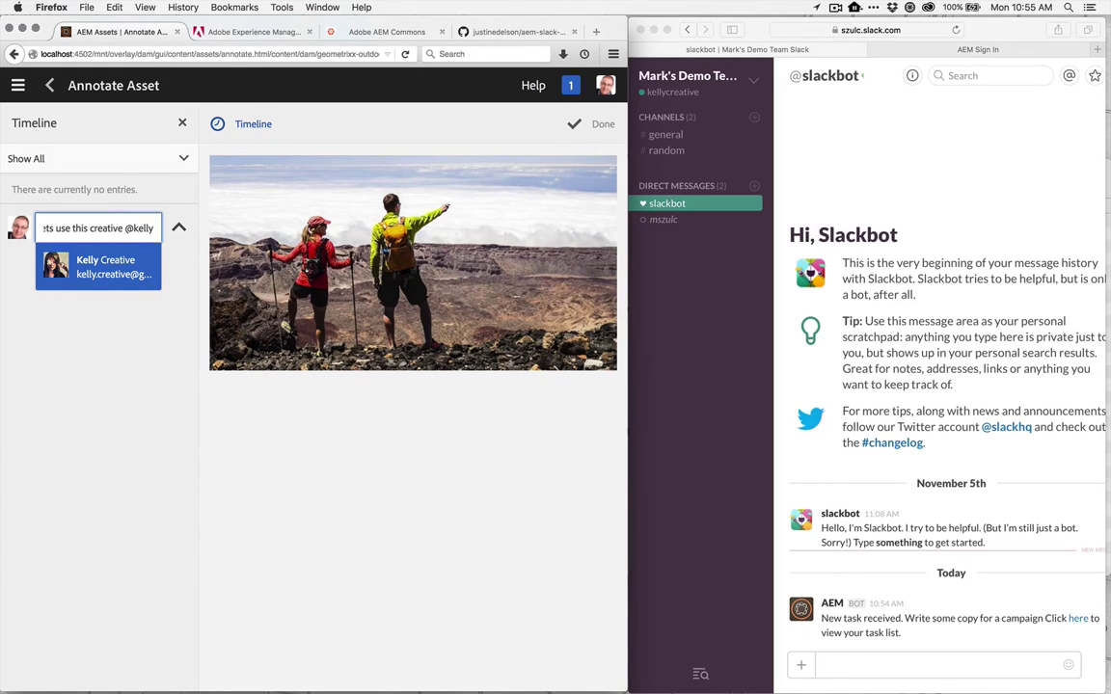
pyautogui.click(84, 270)
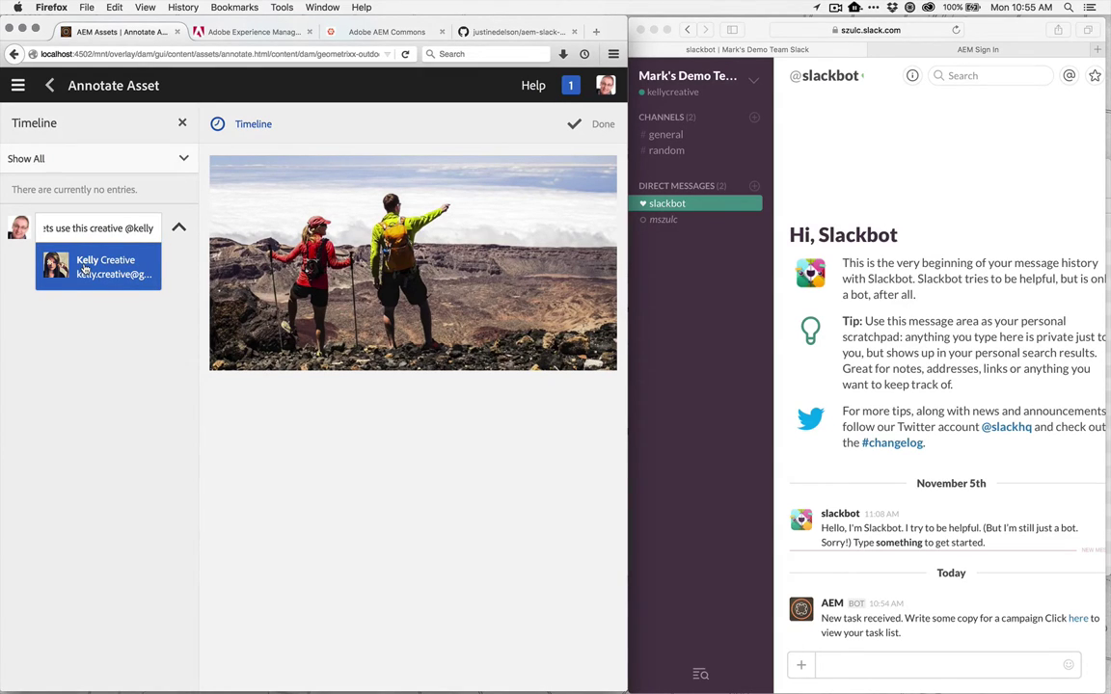
pyautogui.click(84, 269)
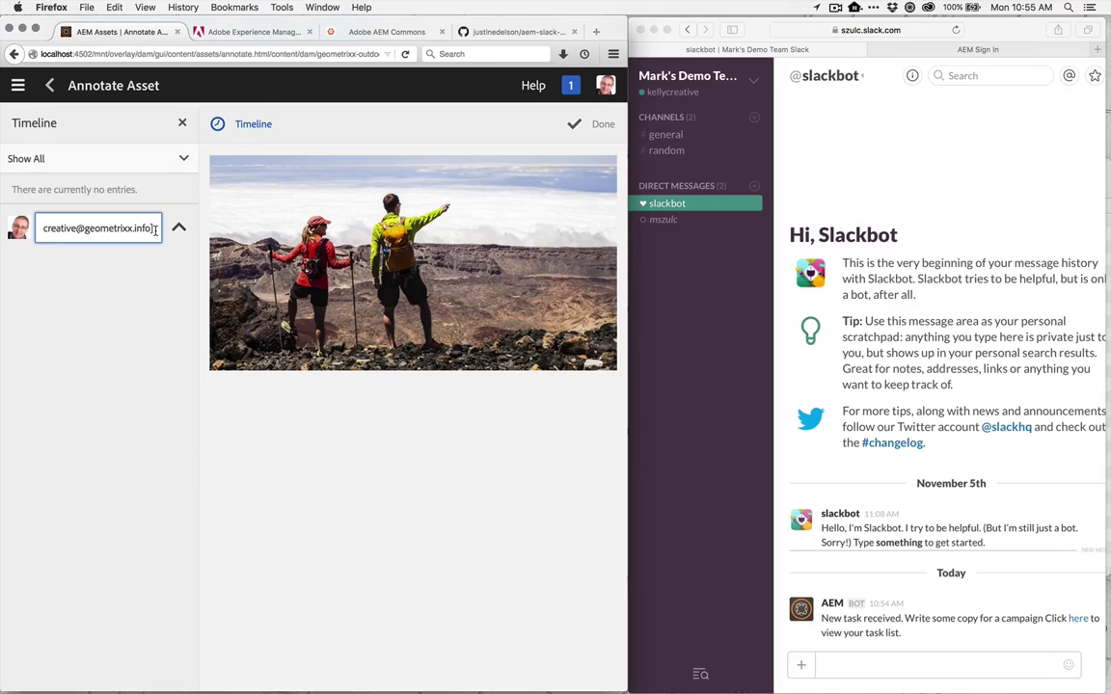
pyautogui.press('Return')
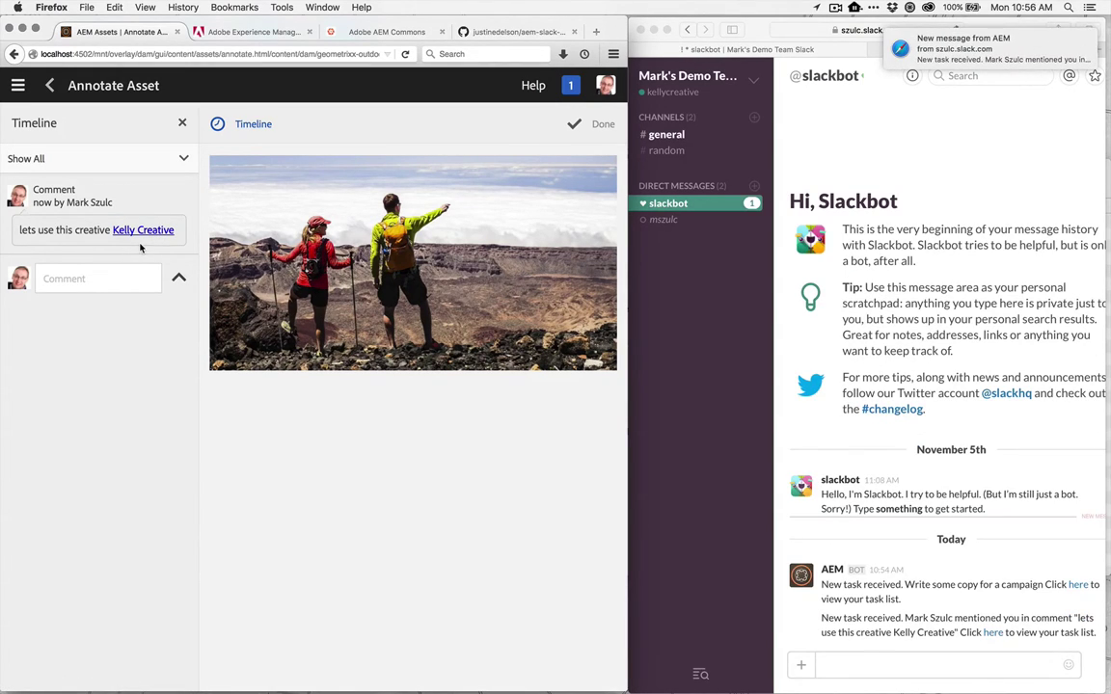
# Step: Check the mention message in Slack's slackbot conversation, and widen the Experience Manager browser window to the full screen width
pyautogui.click(690, 208)
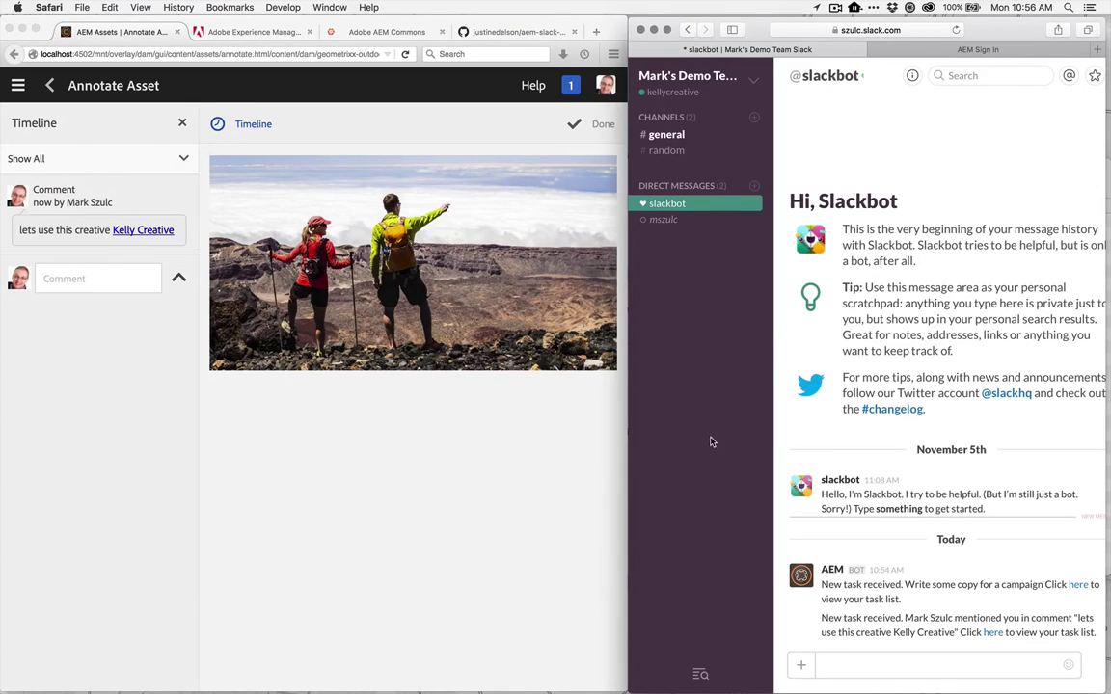
pyautogui.click(545, 454)
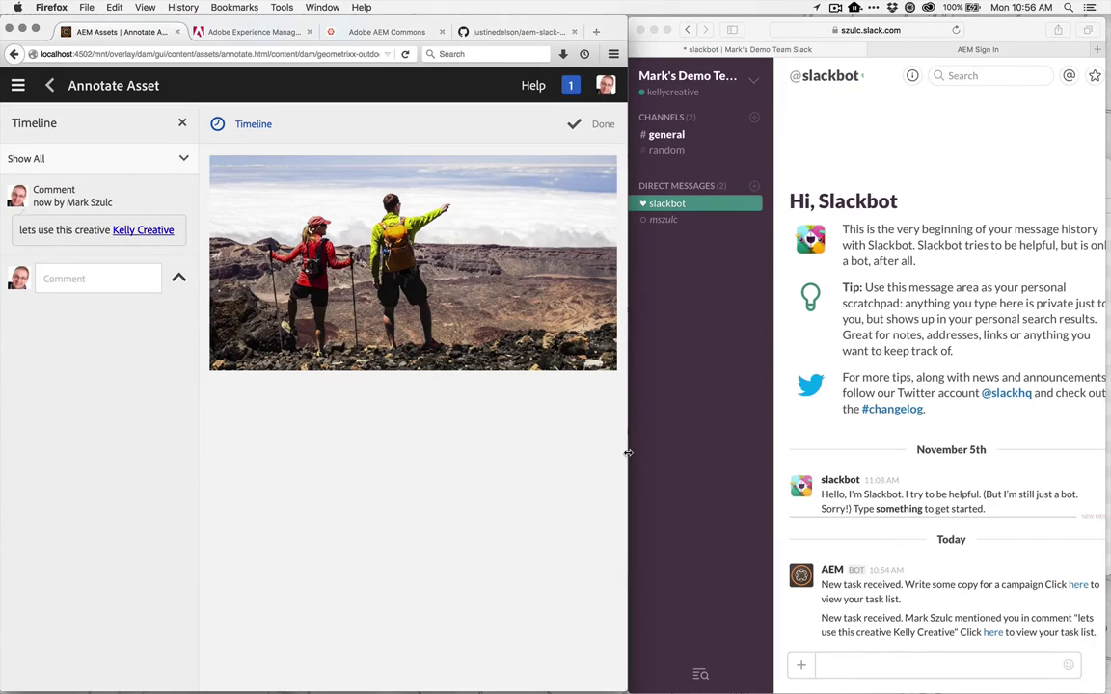
pyautogui.moveTo(628, 452); pyautogui.dragTo(1107, 400)
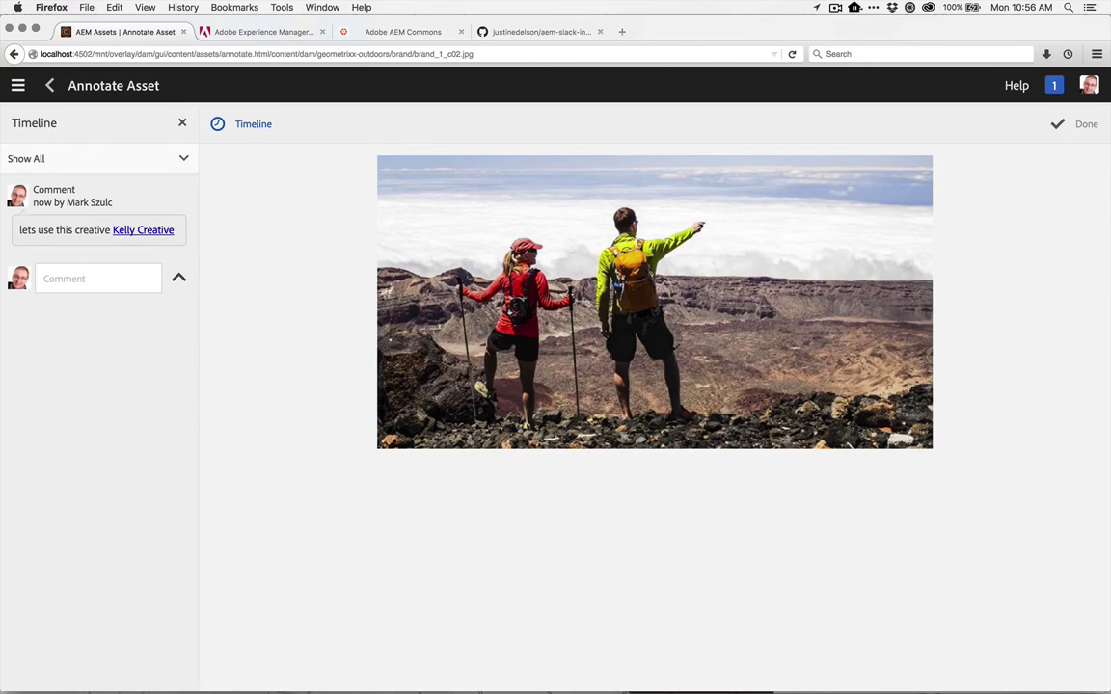
# Step: View the aem-slack-integration repository on GitHub with its web address, followed by the ACS AEM Commons site
pyautogui.click(551, 33)
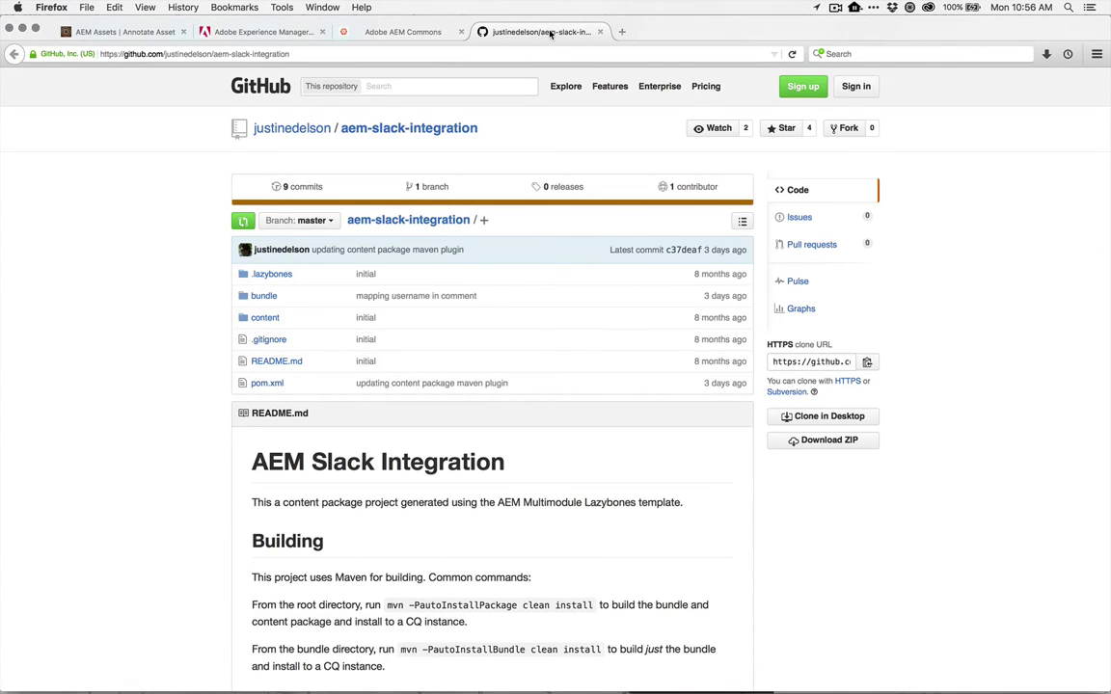
pyautogui.click(324, 60)
pyautogui.click(320, 53)
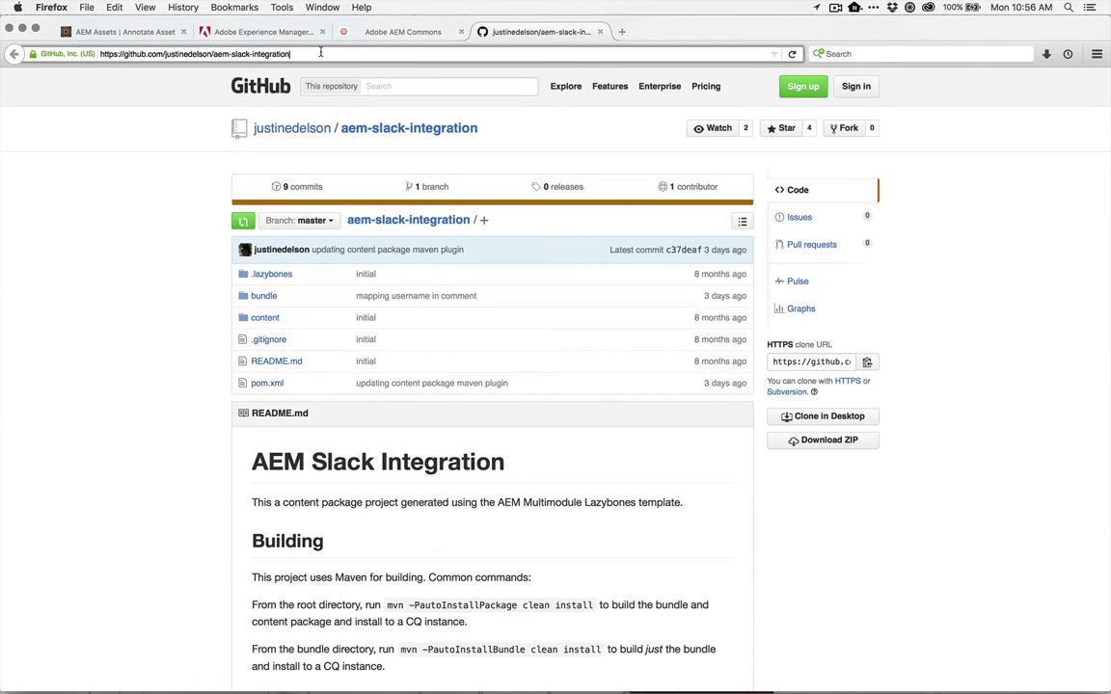
pyautogui.click(423, 32)
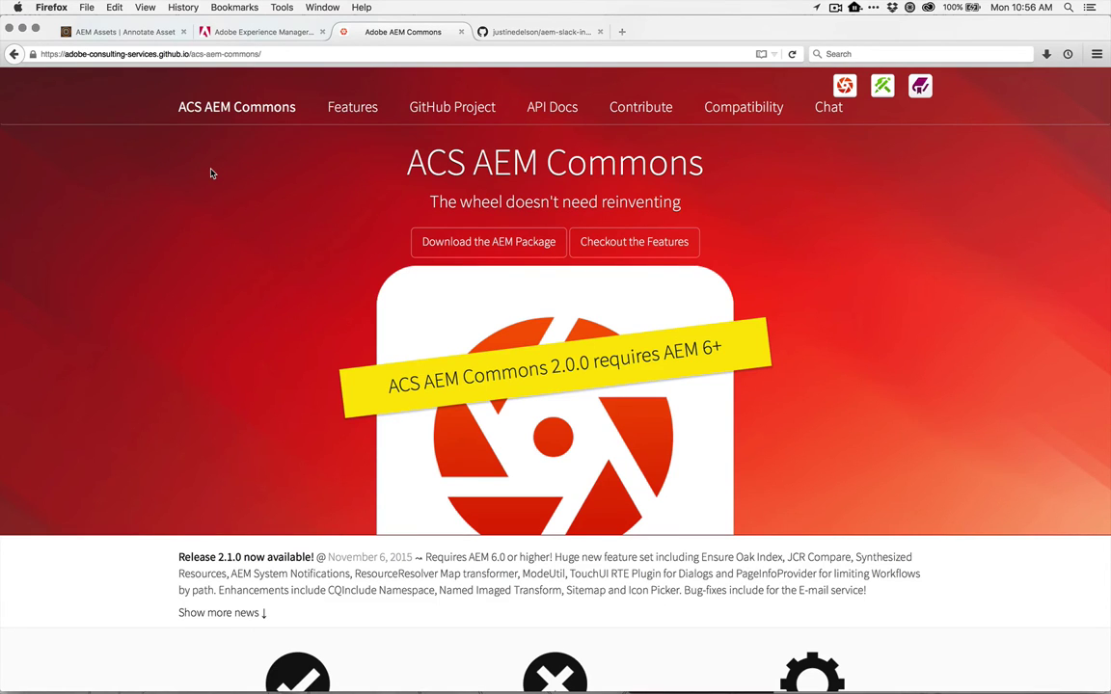
# Step: Go back to the aem-slack-integration repository and look through its README's building and usage instructions
pyautogui.click(540, 32)
pyautogui.scroll(-2, 220, 336)
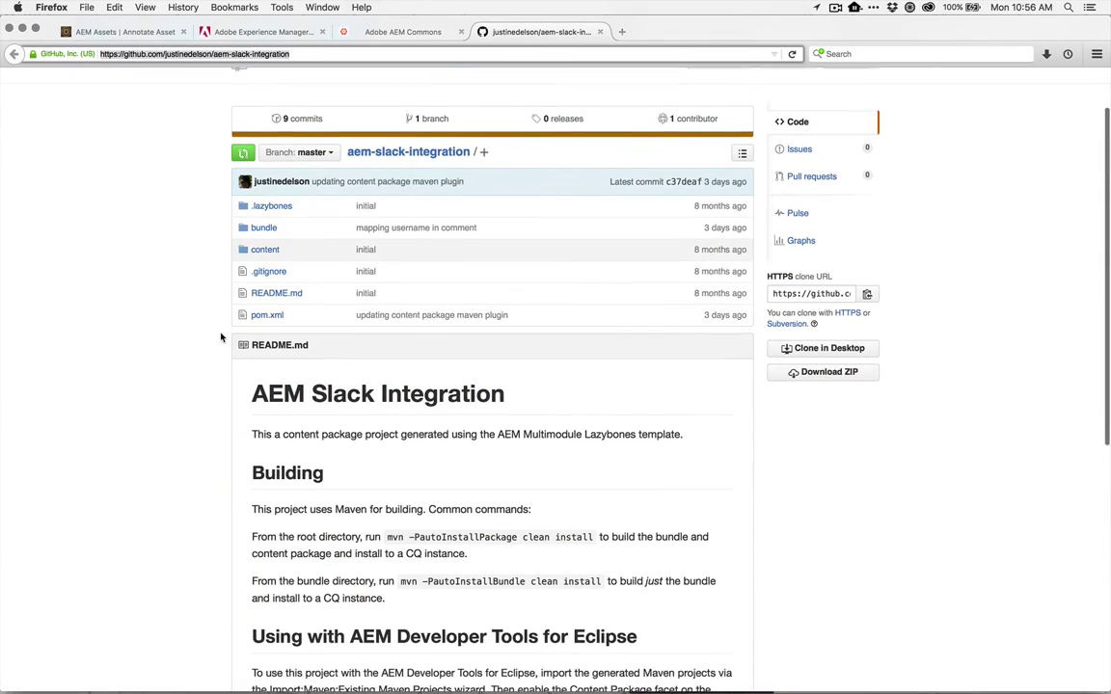
pyautogui.scroll(-4, 220, 336)
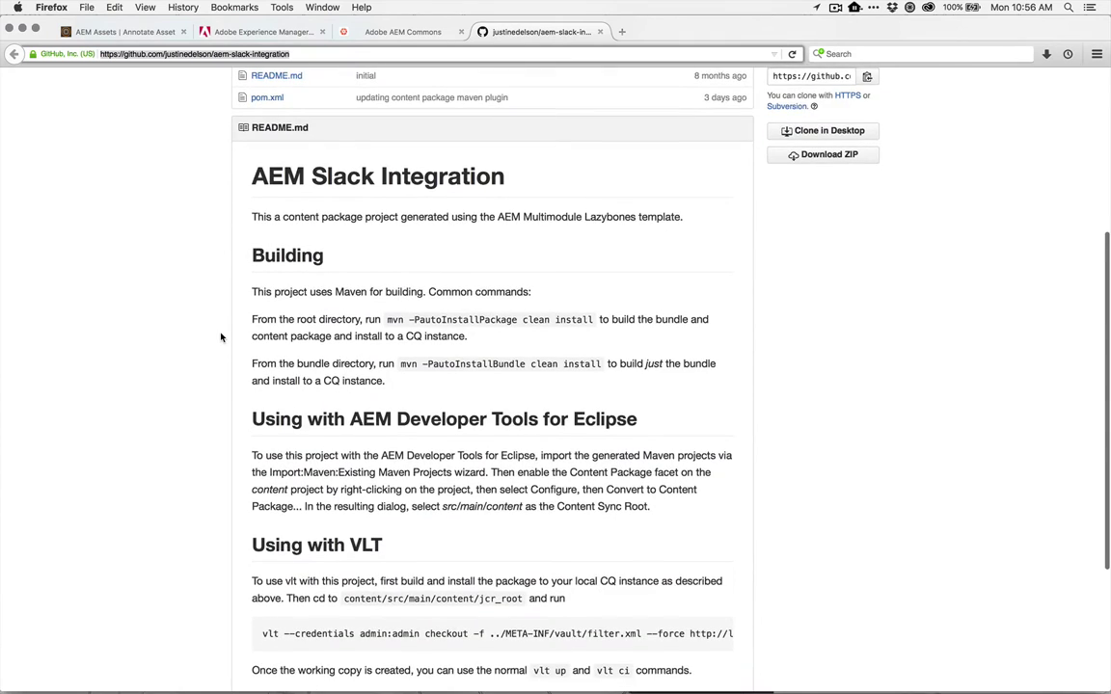
pyautogui.scroll(6, 219, 336)
# Step: Find "slack" in the Experience Manager Web Console configurations and open the AEM Slack Integration - Notifier configuration
pyautogui.click(255, 32)
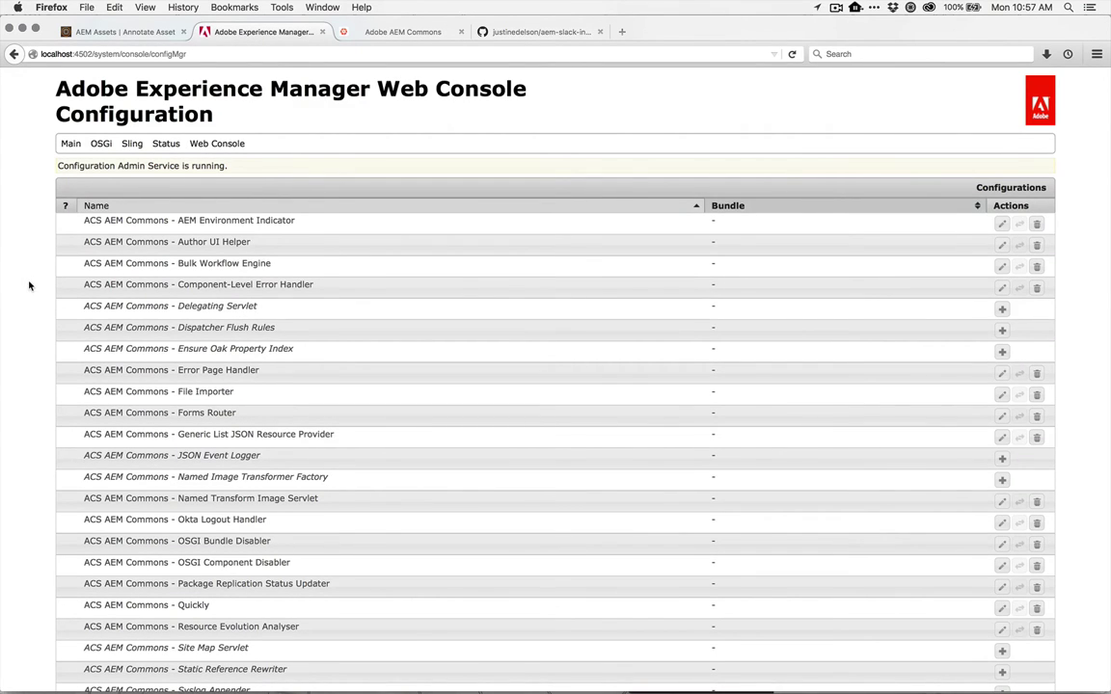
pyautogui.press('super+f')
pyautogui.write('slack')
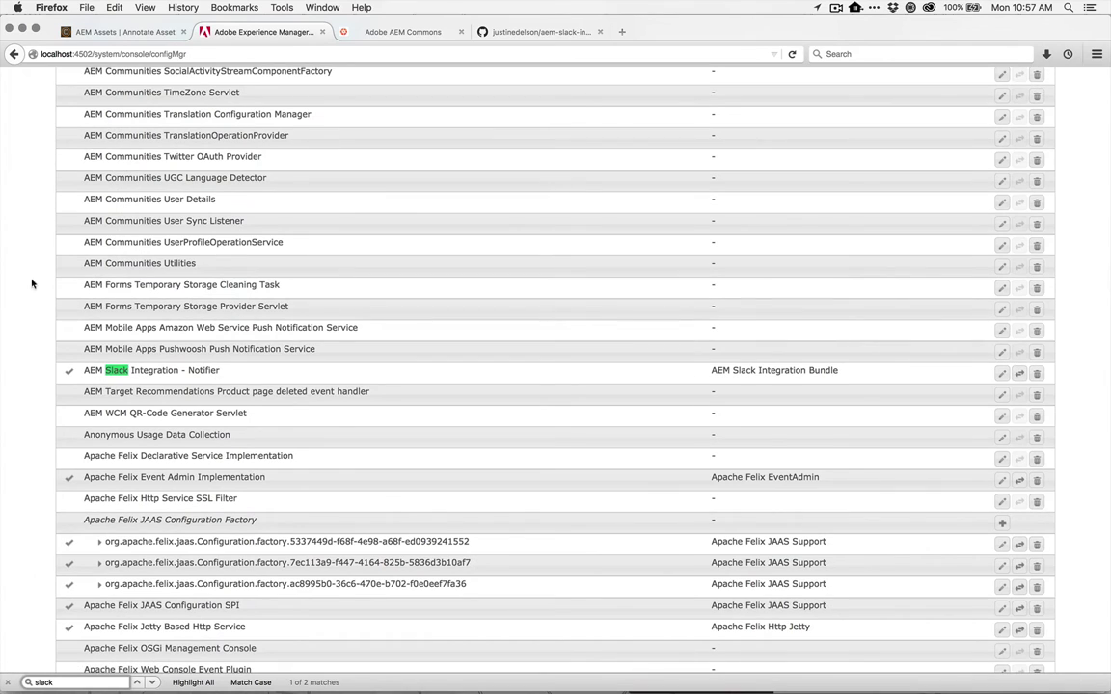
pyautogui.click(145, 373)
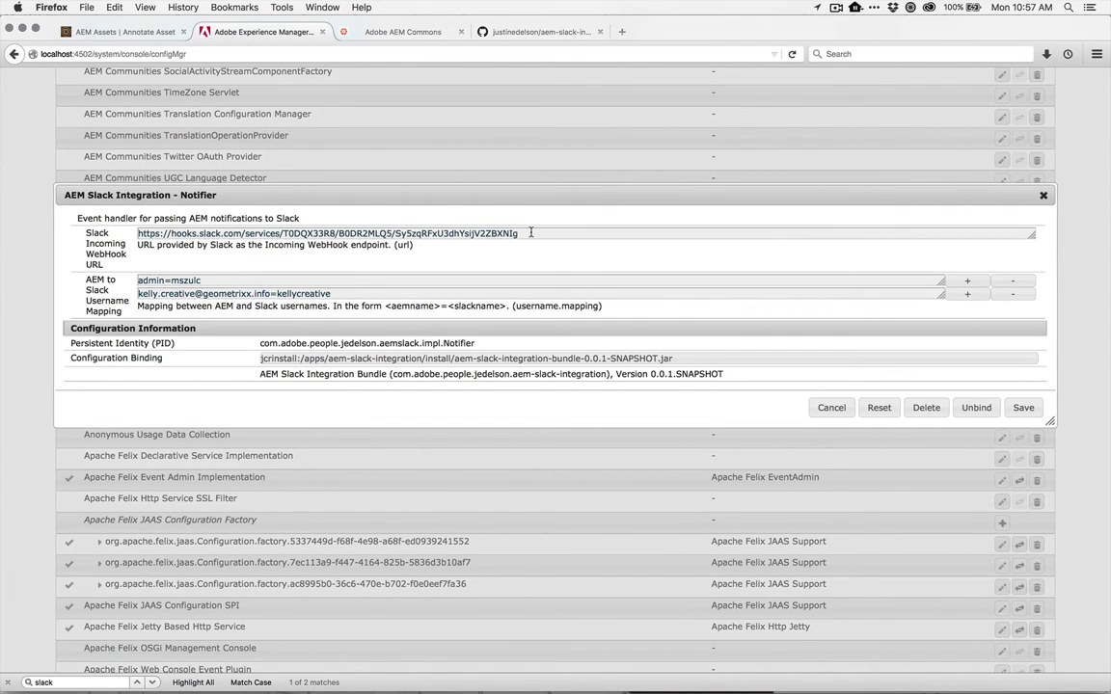
# Step: Highlight the Slack incoming webhook URL in the notifier configuration for review, and return to the aem-slack-integration repository on GitHub
pyautogui.moveTo(525, 232); pyautogui.dragTo(213, 218)
pyautogui.click(375, 249)
pyautogui.click(529, 33)
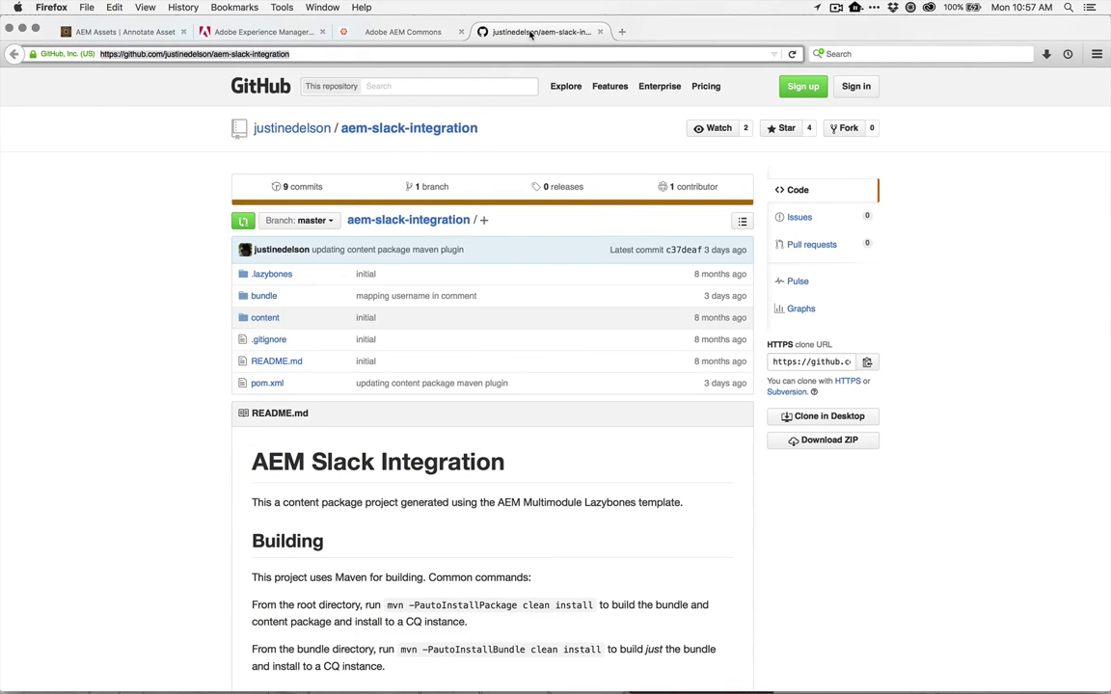